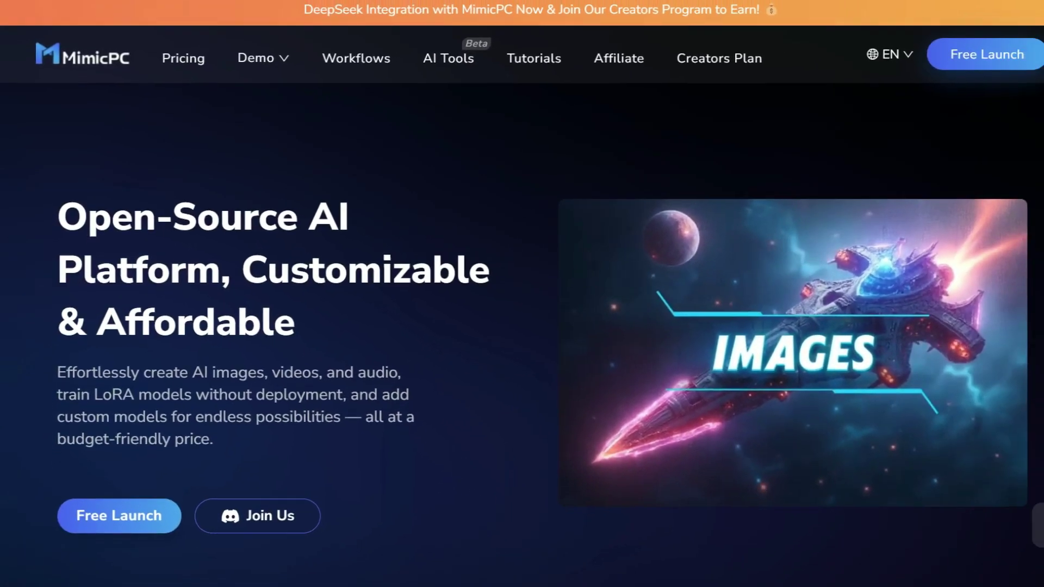
Sign in to MimicPC through Free Launch using Continue with Google
{"action": "scroll", "coordinate": [522, 326], "scroll_direction": "down", "scroll_amount": 8}
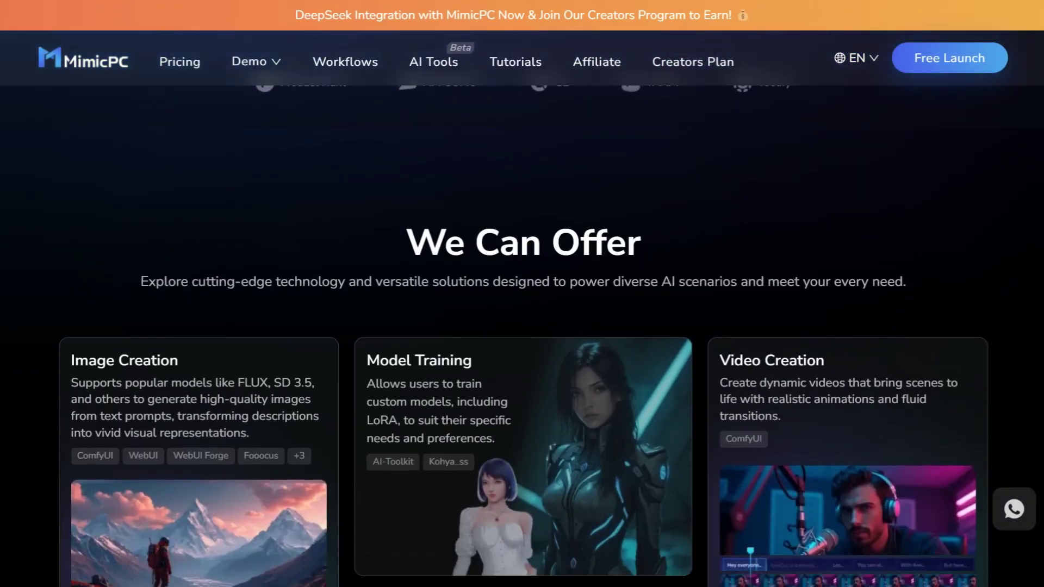
{"action": "scroll", "coordinate": [522, 327], "scroll_direction": "down", "scroll_amount": 3}
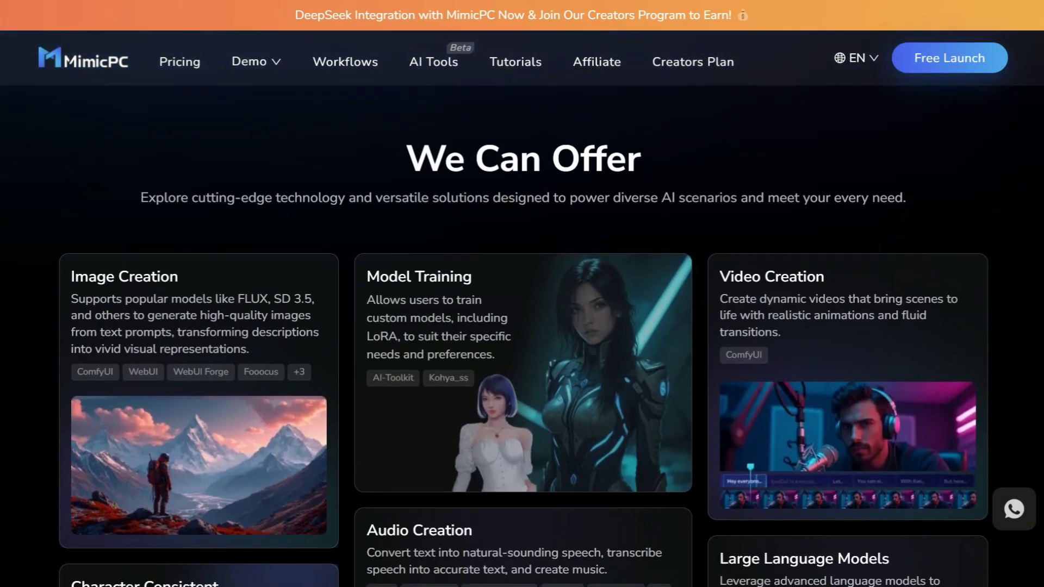
{"action": "scroll", "coordinate": [522, 326], "scroll_direction": "down", "scroll_amount": 5}
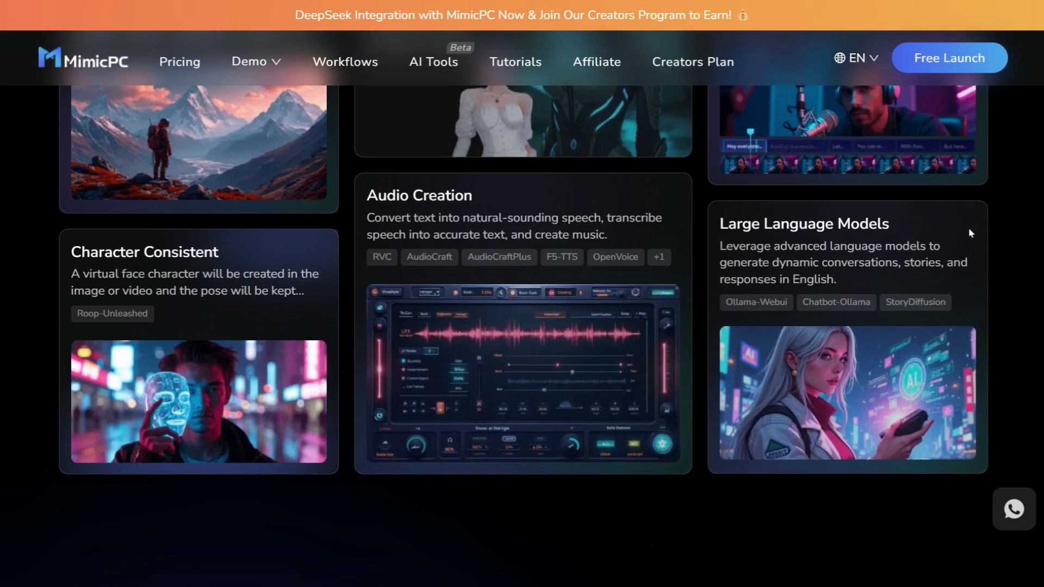
{"action": "scroll", "coordinate": [970, 233], "scroll_direction": "up", "scroll_amount": 10}
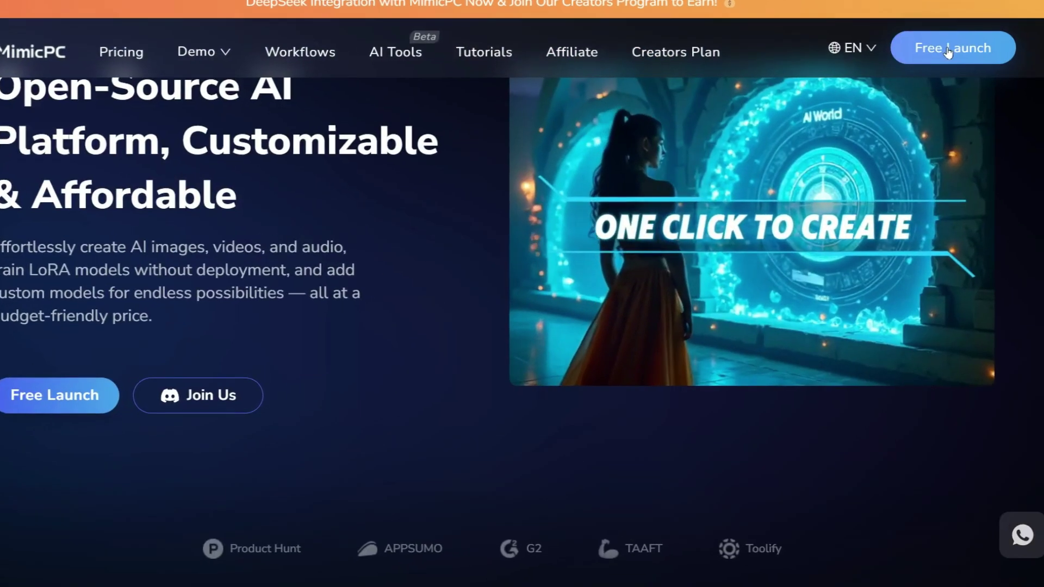
{"action": "left_click", "coordinate": [948, 52]}
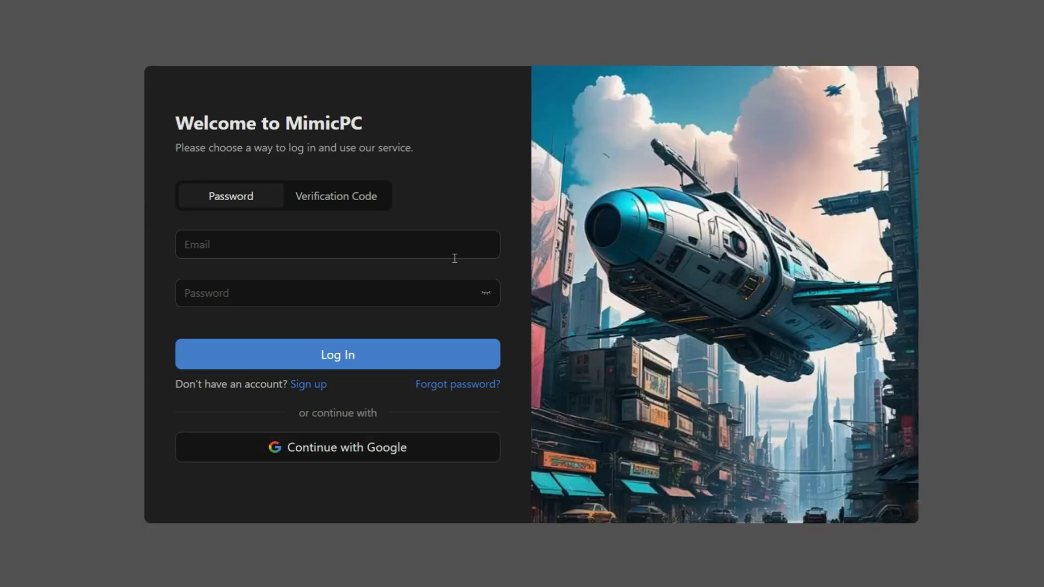
{"action": "left_click", "coordinate": [327, 455]}
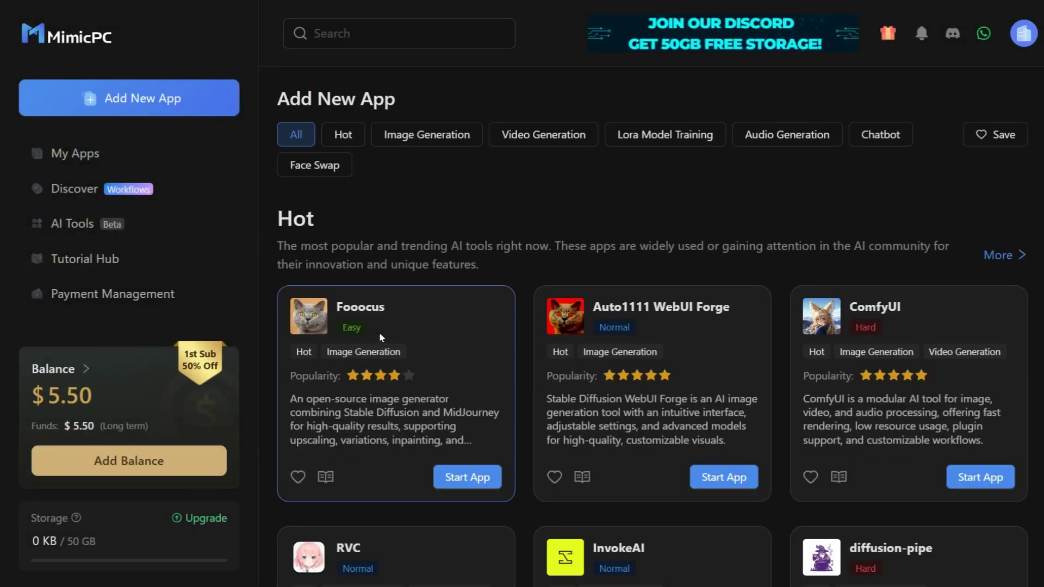
Scroll the Add New App catalog to the Face Swap section showing FaceFusion and Roop-Unleashed
{"action": "mouse_move", "coordinate": [379, 335]}
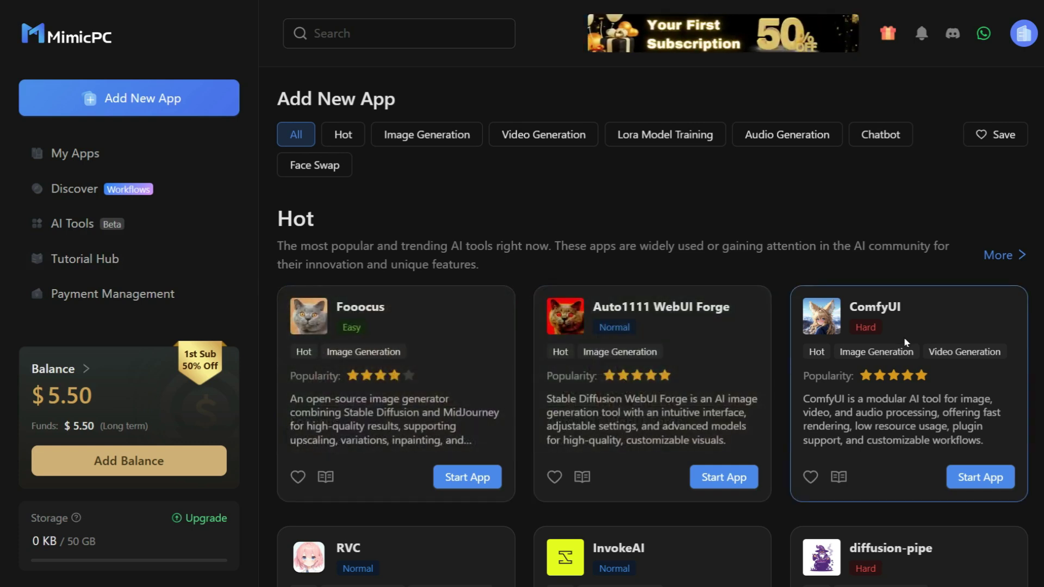
{"action": "scroll", "coordinate": [903, 337], "scroll_direction": "down", "scroll_amount": 3}
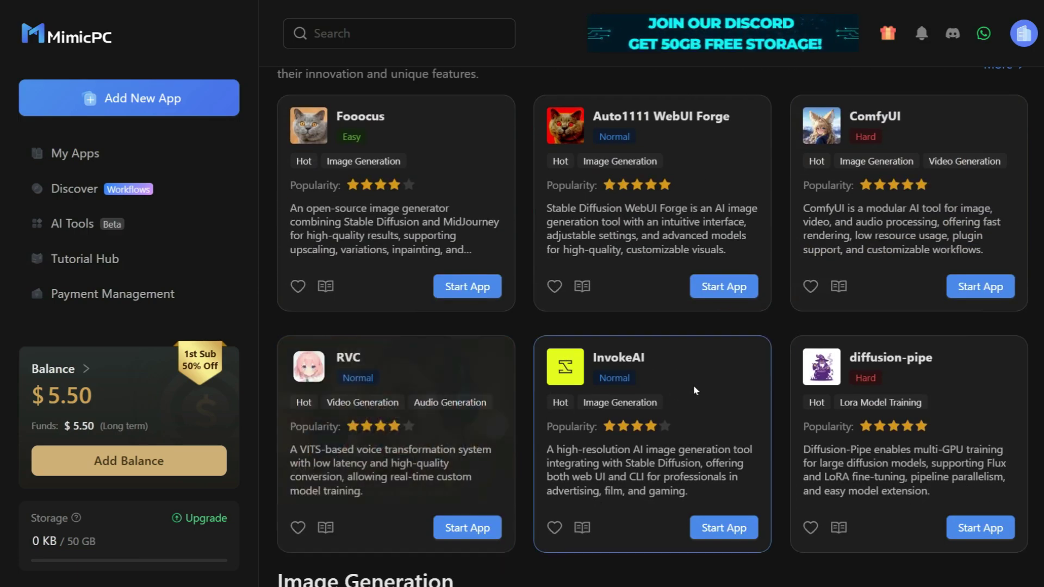
{"action": "scroll", "coordinate": [769, 372], "scroll_direction": "down", "scroll_amount": 12}
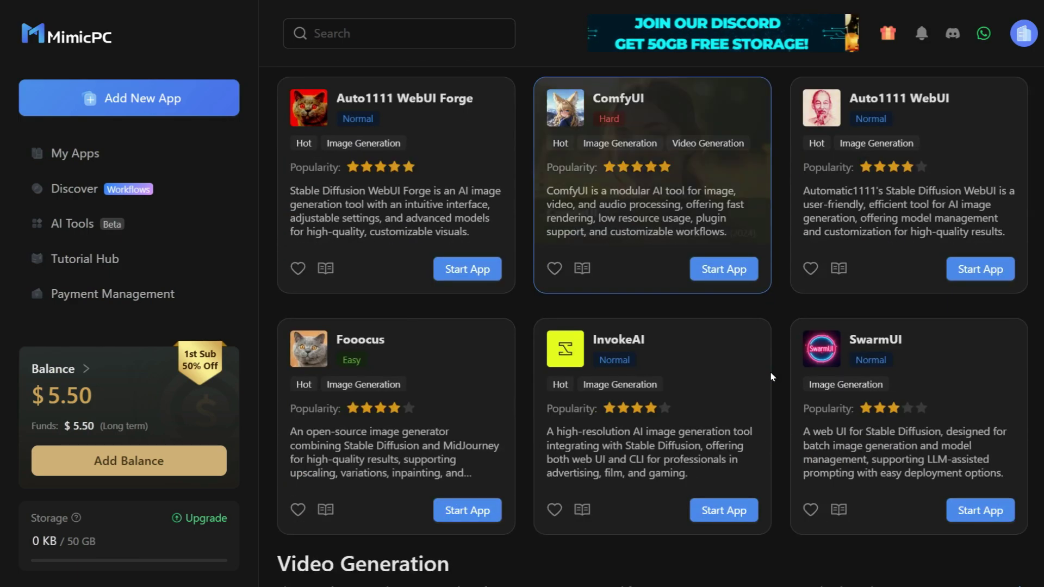
{"action": "scroll", "coordinate": [770, 375], "scroll_direction": "down", "scroll_amount": 14}
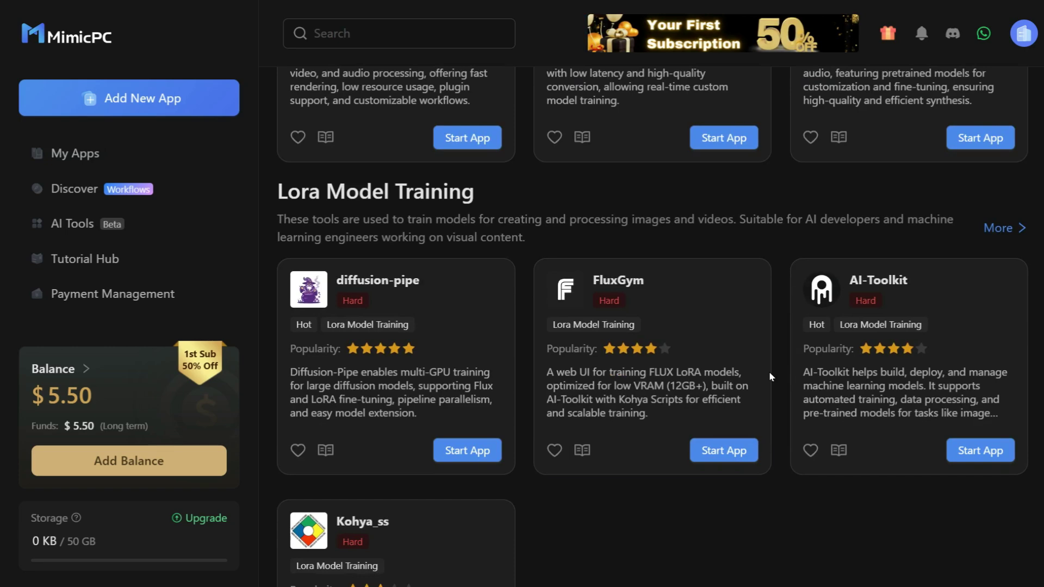
{"action": "scroll", "coordinate": [768, 372], "scroll_direction": "down", "scroll_amount": 18}
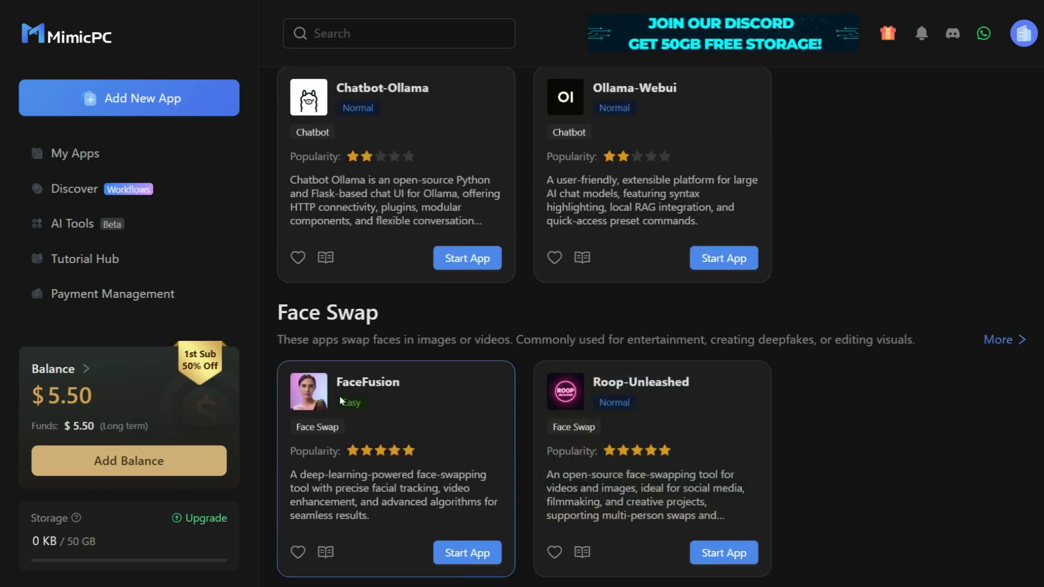
{"action": "mouse_move", "coordinate": [364, 398]}
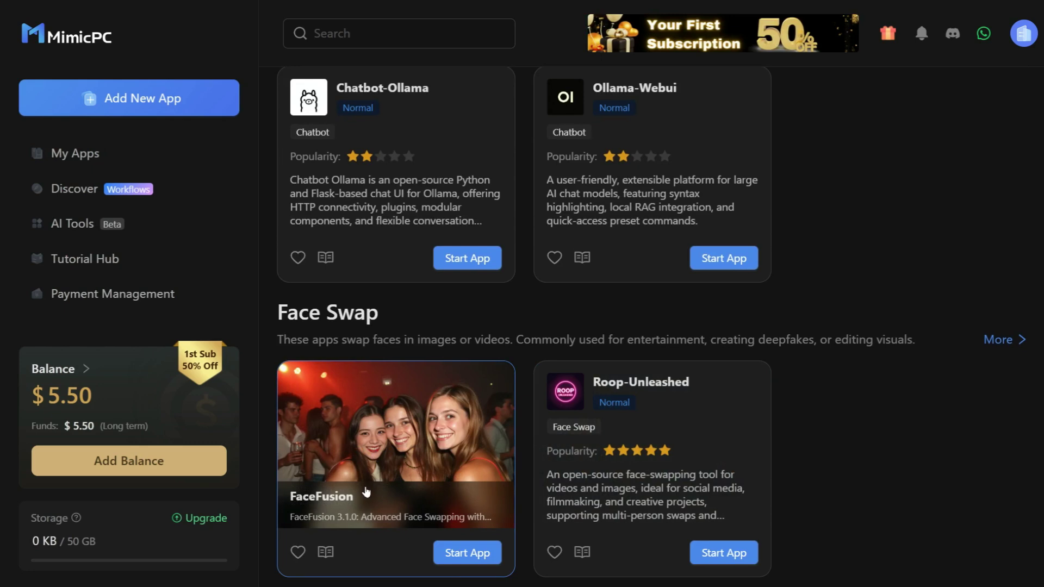
Create and start a FaceFusion app on the default Medium T4 hardware at $0.49/h
{"action": "left_click", "coordinate": [466, 555]}
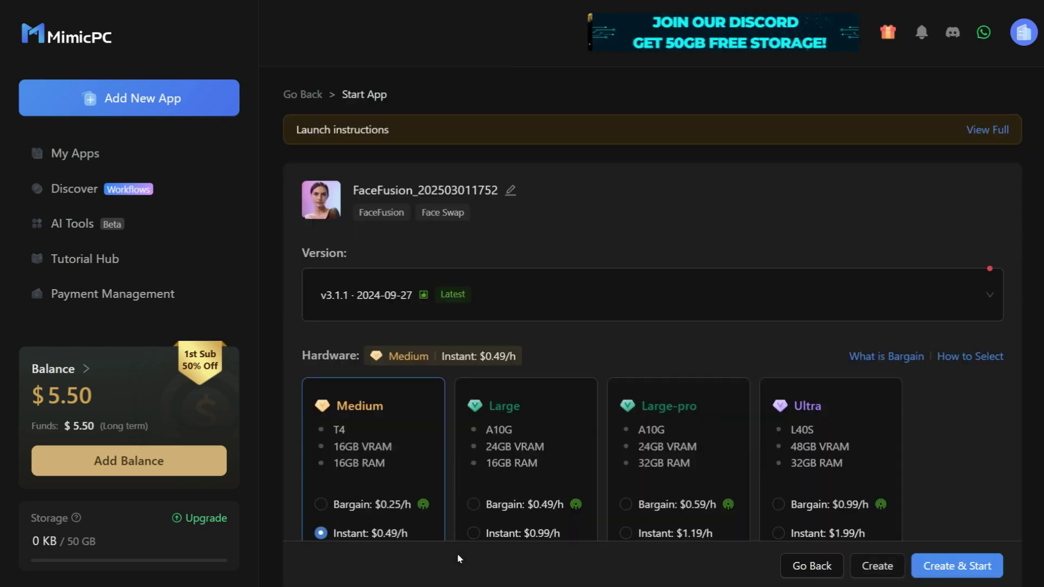
{"action": "left_click", "coordinate": [952, 566]}
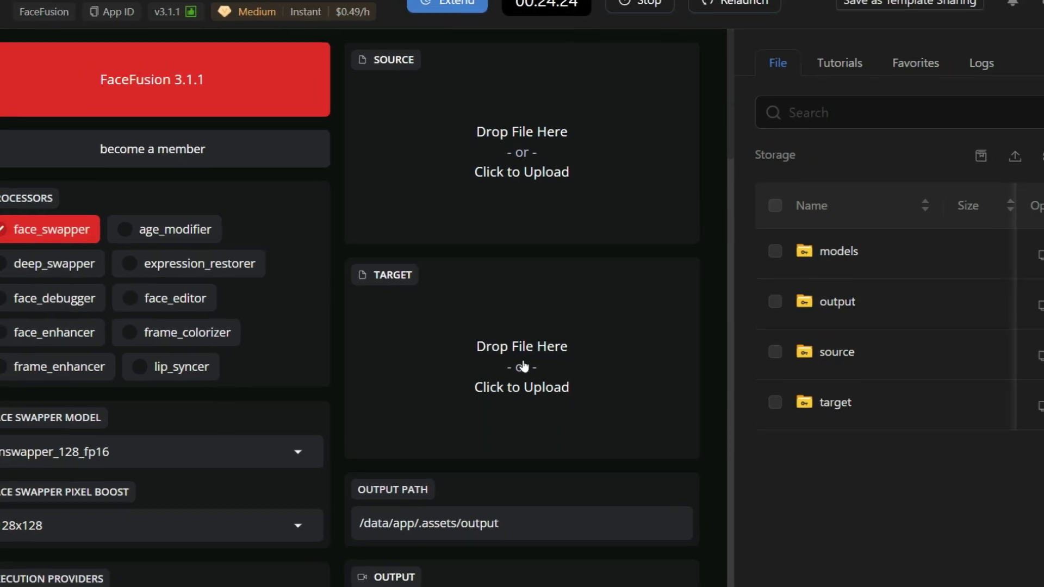
Load 1.mp4 as the target video and SRK 3.jpg as the source face
{"action": "left_click", "coordinate": [521, 362]}
{"action": "double_click", "coordinate": [226, 188]}
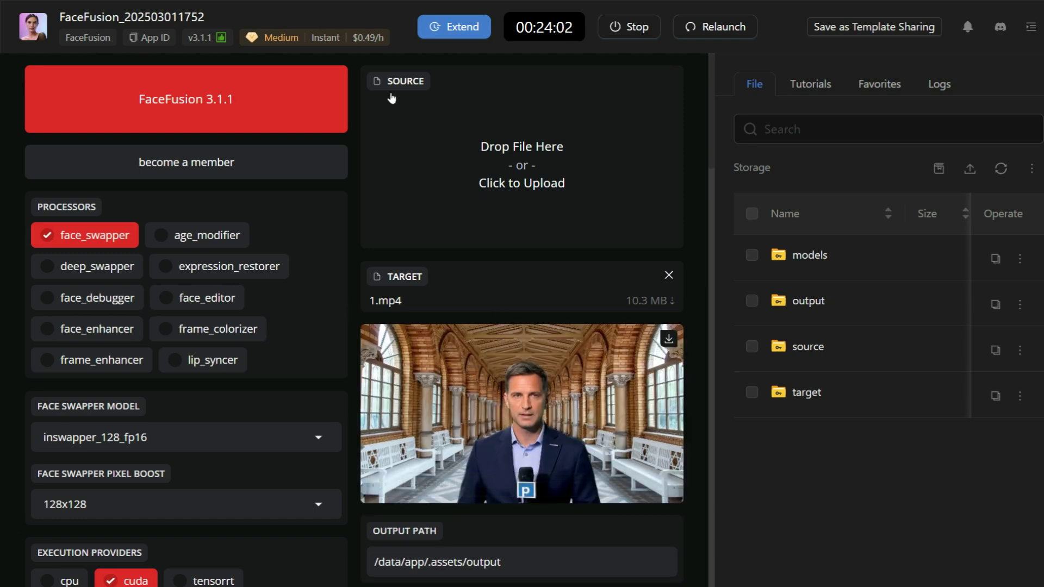
{"action": "left_click", "coordinate": [520, 160]}
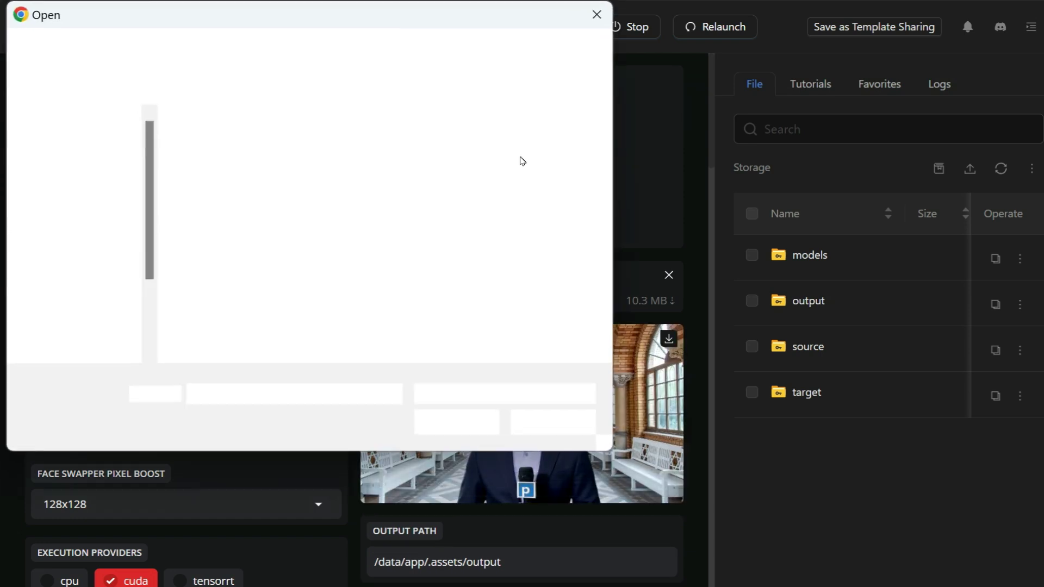
{"action": "double_click", "coordinate": [230, 157]}
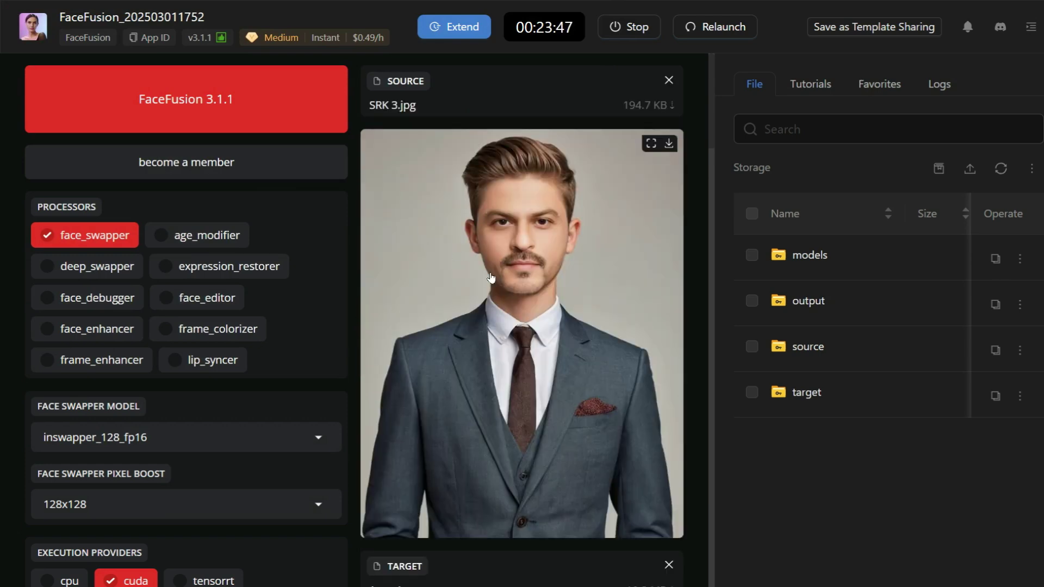
{"action": "scroll", "coordinate": [489, 275], "scroll_direction": "down", "scroll_amount": 6}
{"action": "scroll", "coordinate": [487, 272], "scroll_direction": "up", "scroll_amount": 6}
Enable the face_enhancer processor and keep the output video resolution at 1920x1080
{"action": "left_click", "coordinate": [58, 331]}
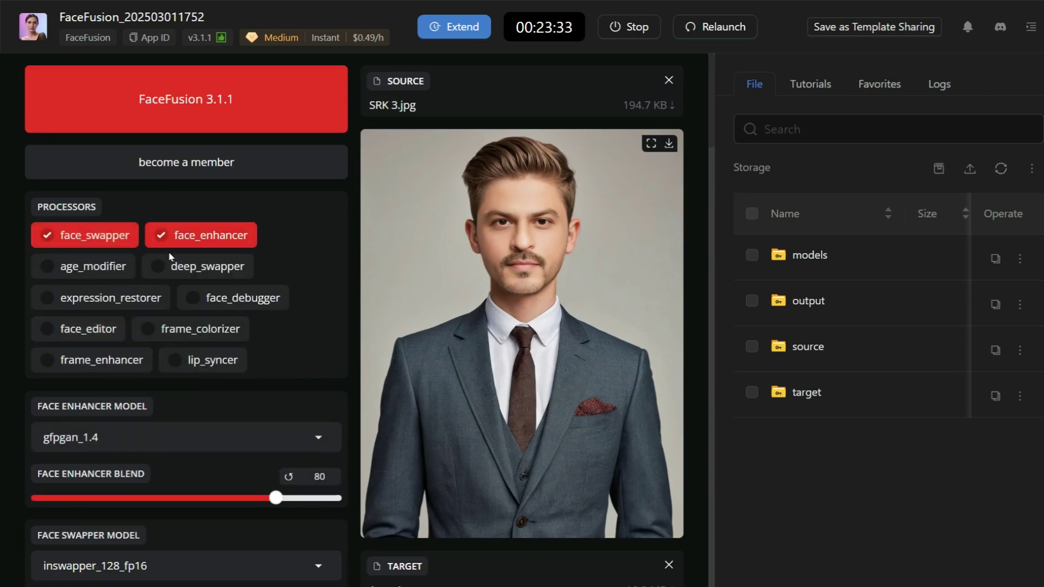
{"action": "scroll", "coordinate": [336, 334], "scroll_direction": "down", "scroll_amount": 10}
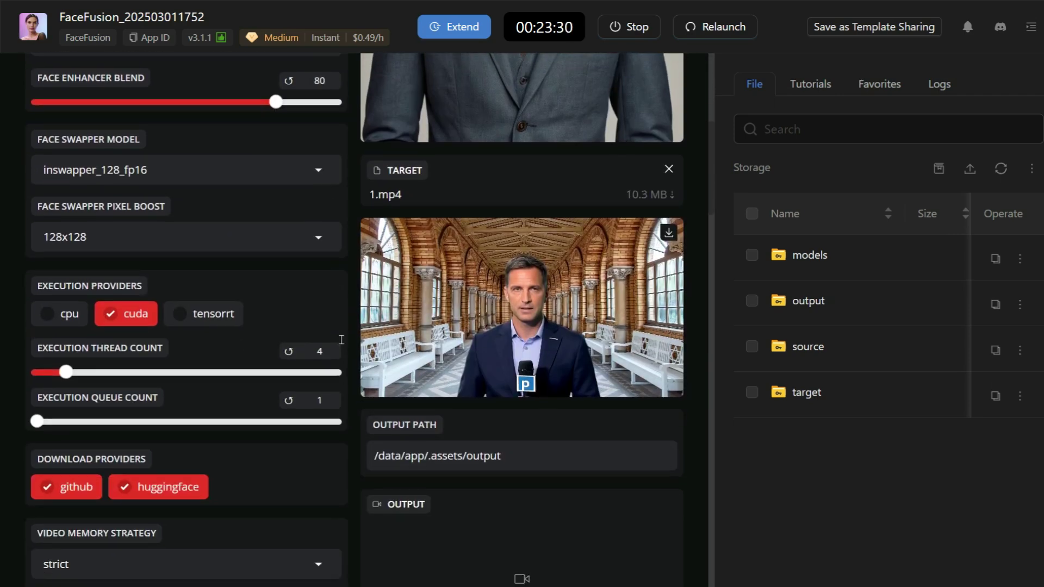
{"action": "scroll", "coordinate": [335, 338], "scroll_direction": "down", "scroll_amount": 8}
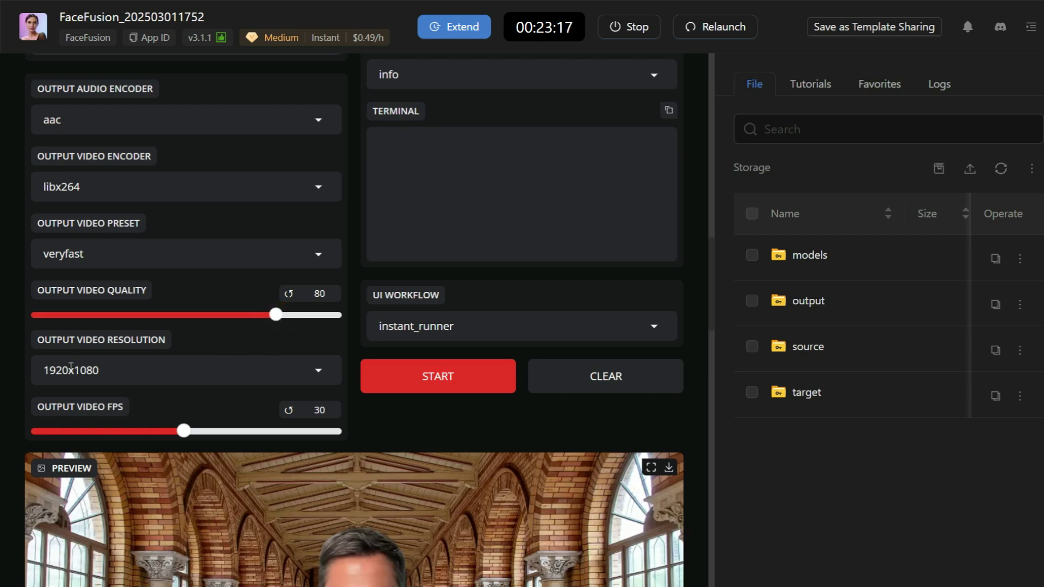
{"action": "left_click", "coordinate": [320, 372]}
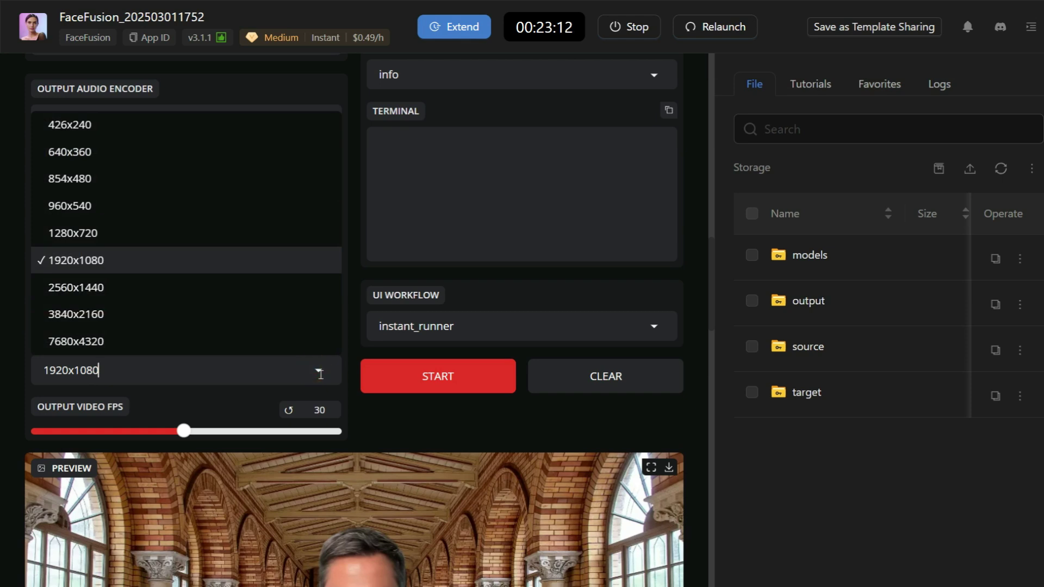
{"action": "left_click", "coordinate": [276, 403]}
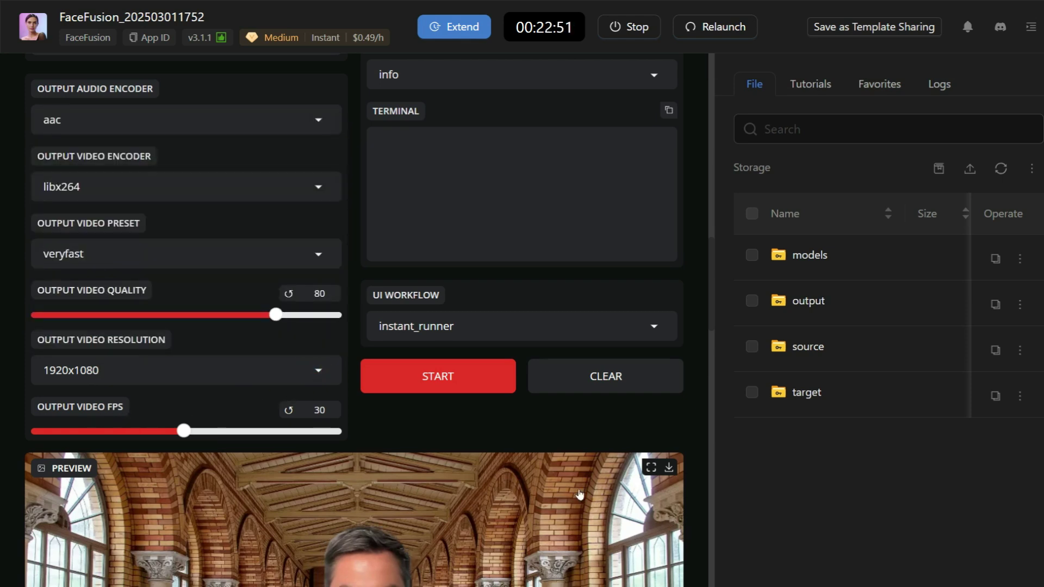
Start rendering the face-swapped corridor video
{"action": "left_click", "coordinate": [434, 377]}
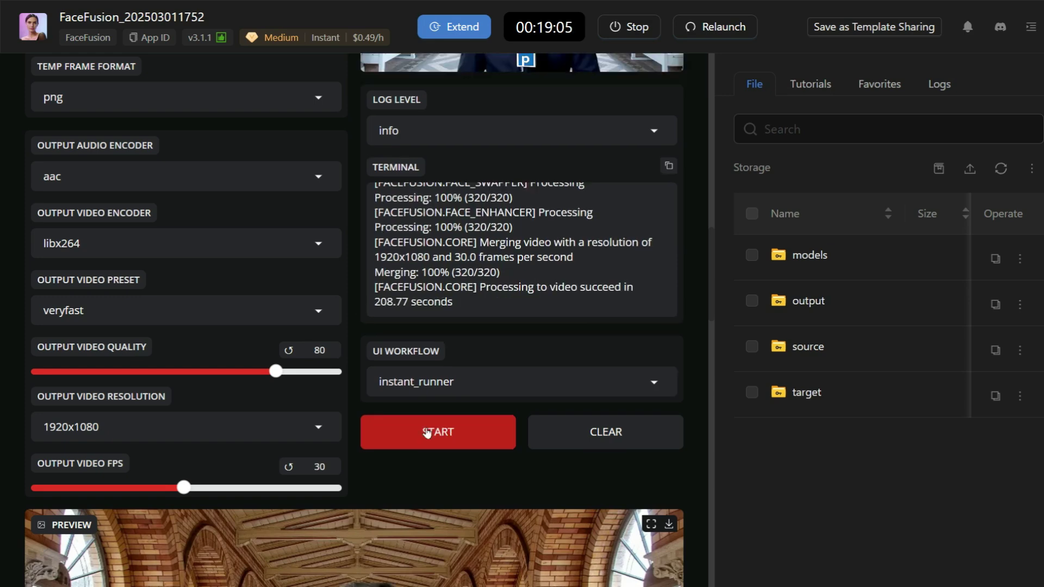
{"action": "scroll", "coordinate": [427, 432], "scroll_direction": "up", "scroll_amount": 7}
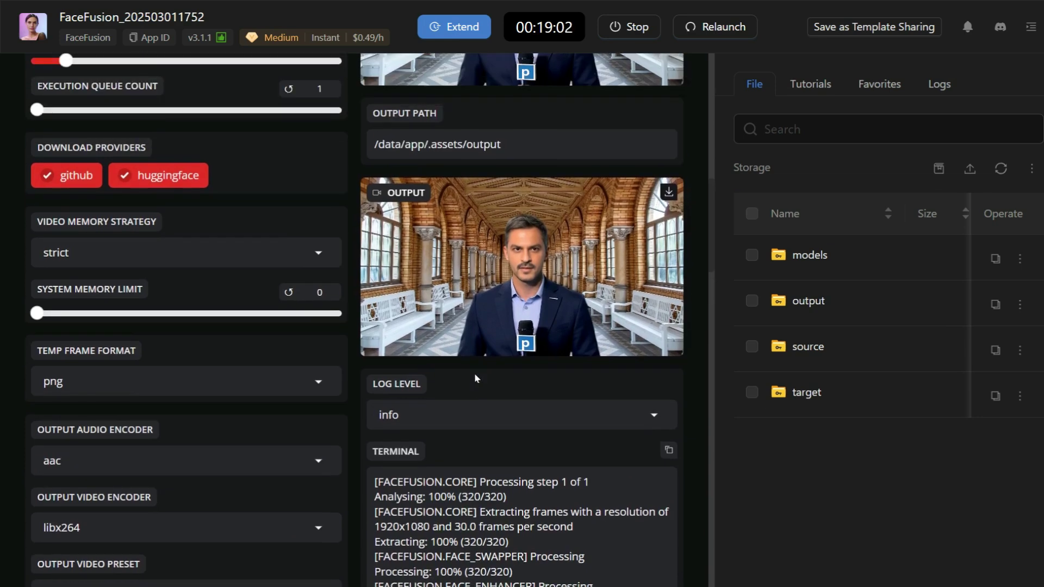
{"action": "scroll", "coordinate": [476, 378], "scroll_direction": "up", "scroll_amount": 2}
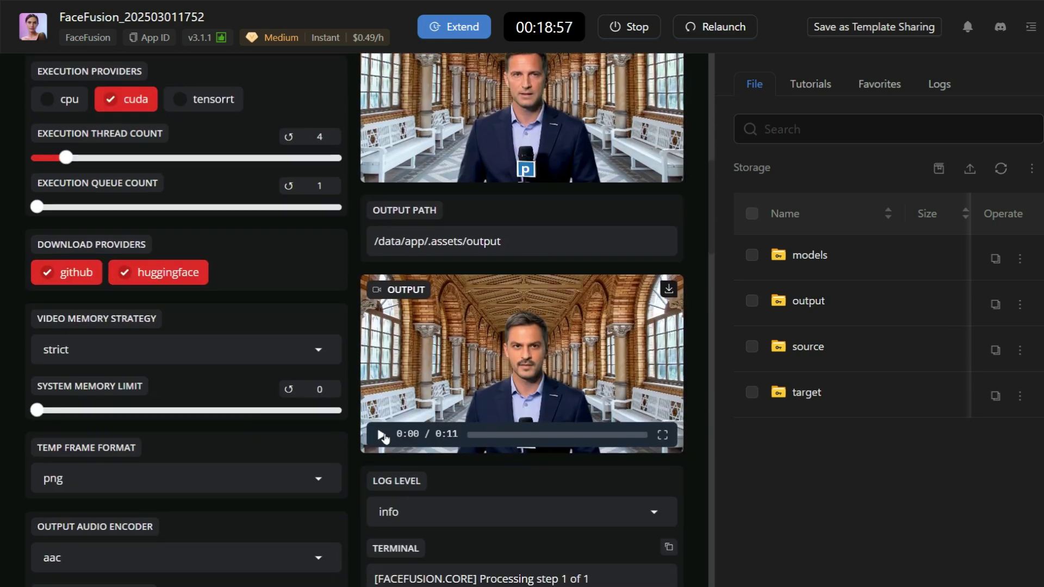
Play the finished output video and download it
{"action": "left_click", "coordinate": [382, 434]}
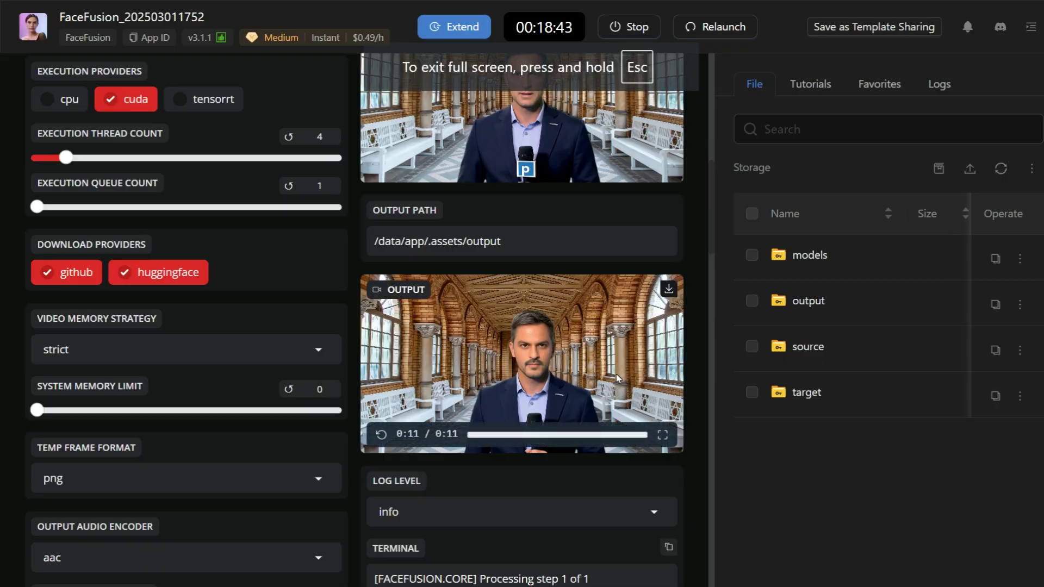
{"action": "left_click", "coordinate": [669, 289]}
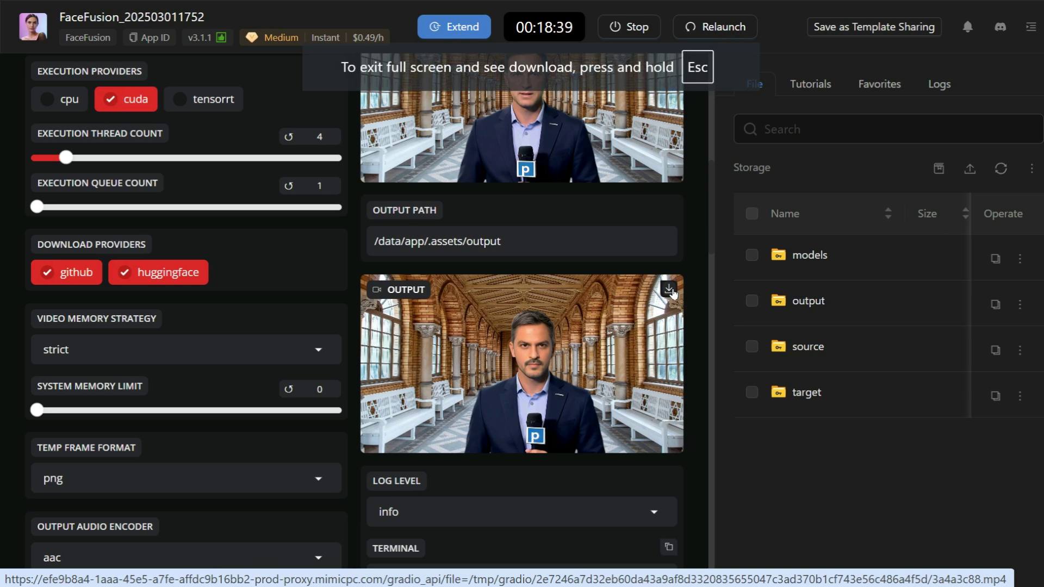
{"action": "scroll", "coordinate": [532, 348], "scroll_direction": "up", "scroll_amount": 5}
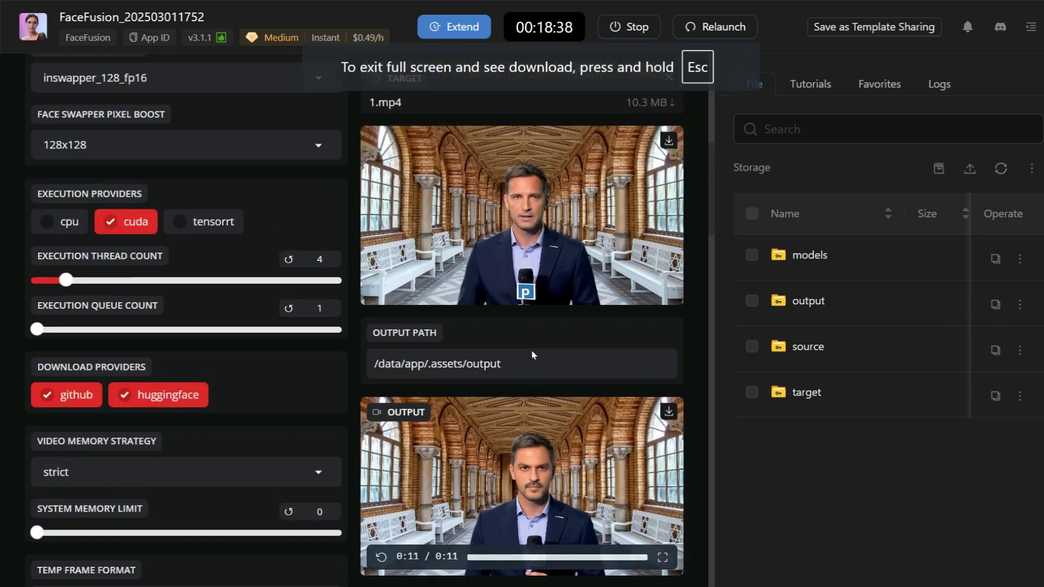
{"action": "scroll", "coordinate": [538, 396], "scroll_direction": "up", "scroll_amount": 1}
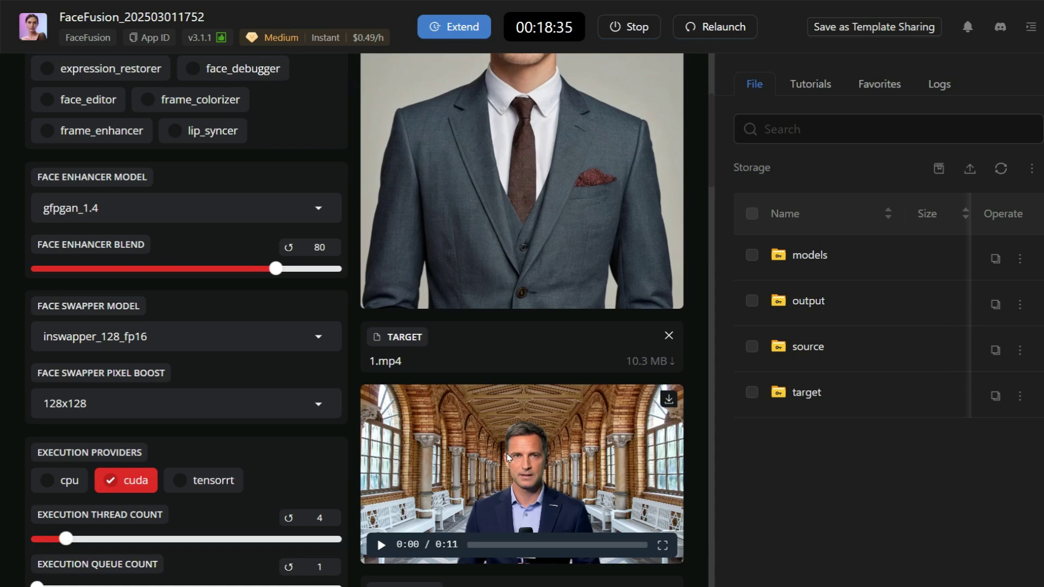
{"action": "scroll", "coordinate": [506, 454], "scroll_direction": "up", "scroll_amount": 3}
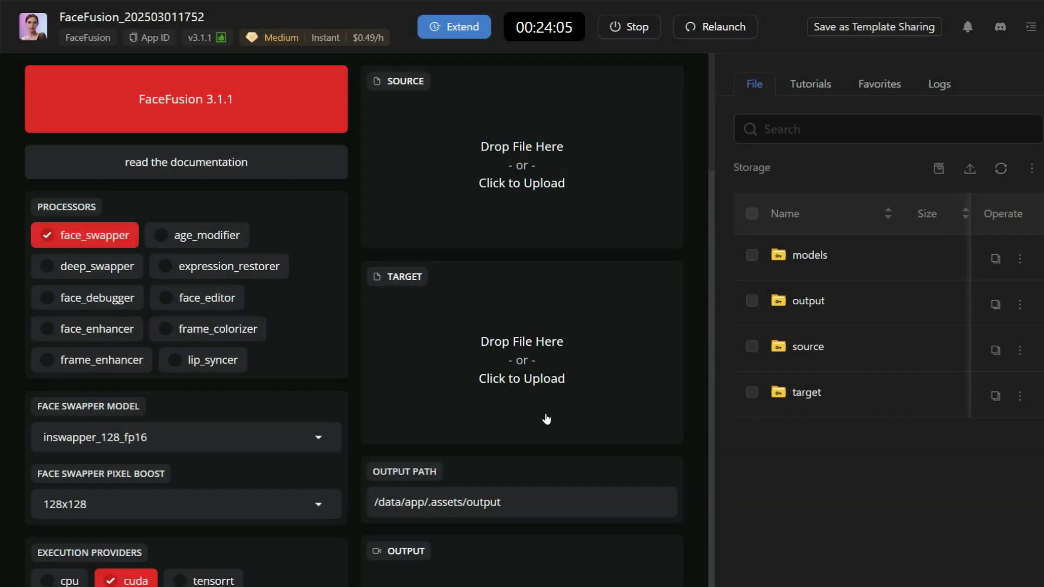
Load 'Elegant Woman on Red Carpet Event.mp4' as the target and PC.jpg as the source face
{"action": "left_click", "coordinate": [529, 357]}
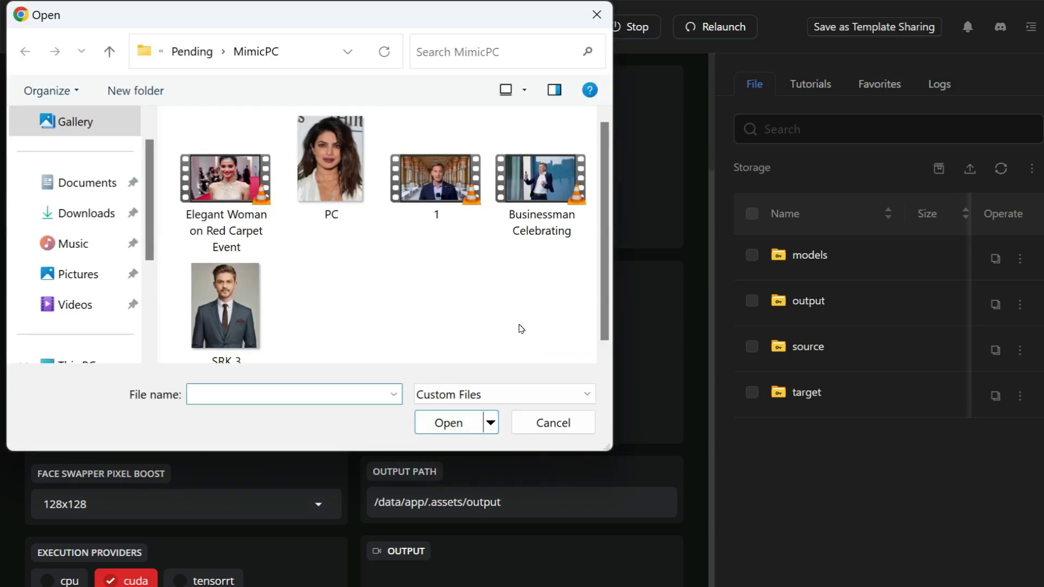
{"action": "double_click", "coordinate": [225, 180]}
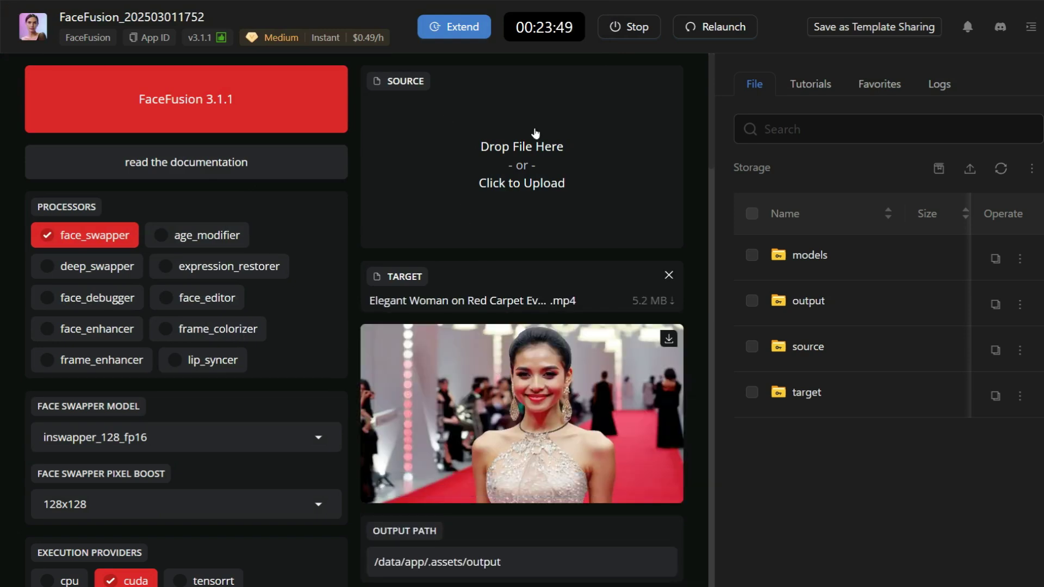
{"action": "left_click", "coordinate": [521, 166]}
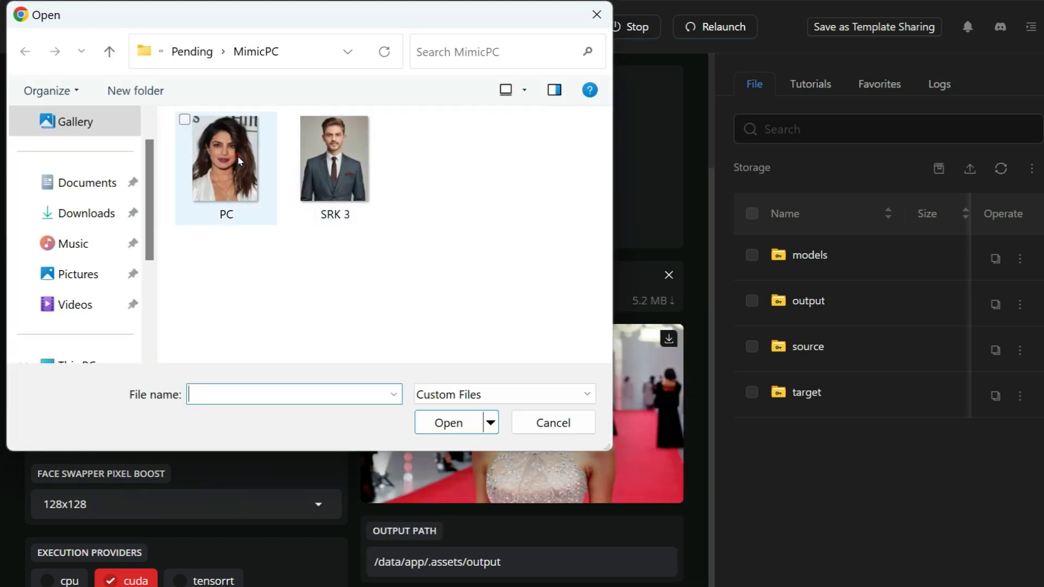
{"action": "double_click", "coordinate": [223, 168]}
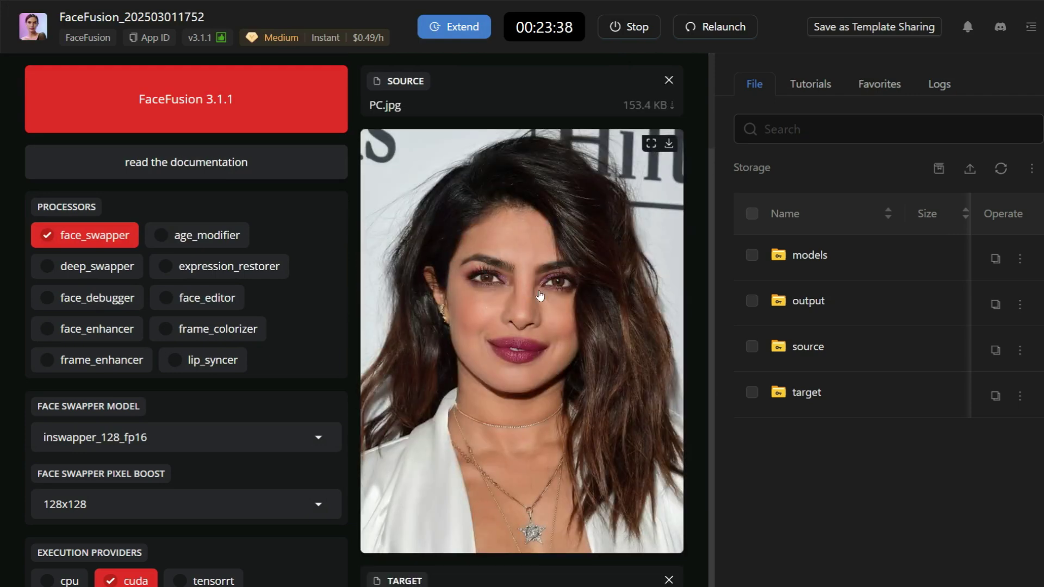
Scroll through the settings to confirm face_enhancer is on and the preview shows the PC face
{"action": "scroll", "coordinate": [559, 301], "scroll_direction": "down", "scroll_amount": 5}
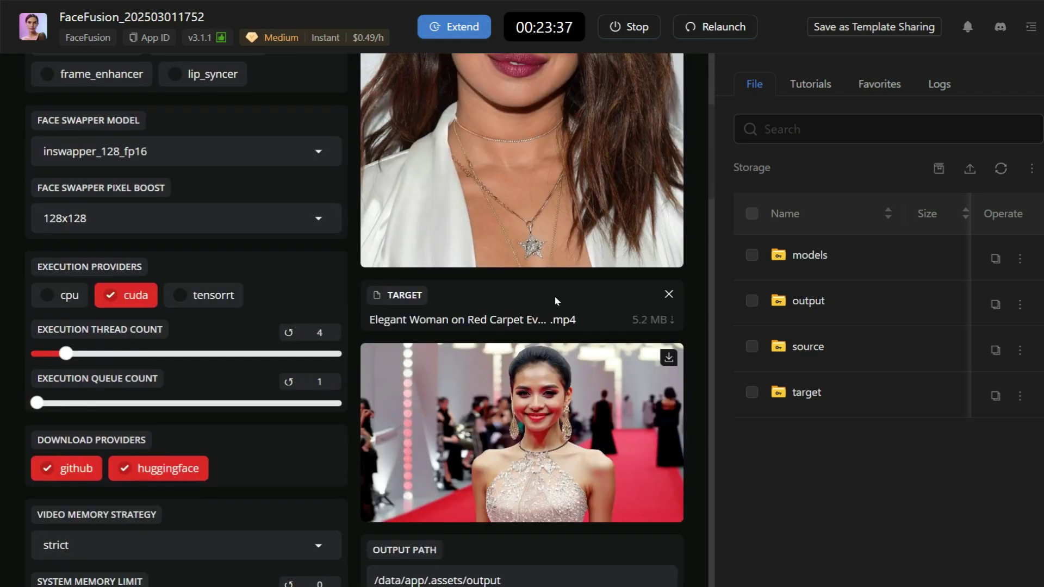
{"action": "scroll", "coordinate": [555, 301], "scroll_direction": "up", "scroll_amount": 5}
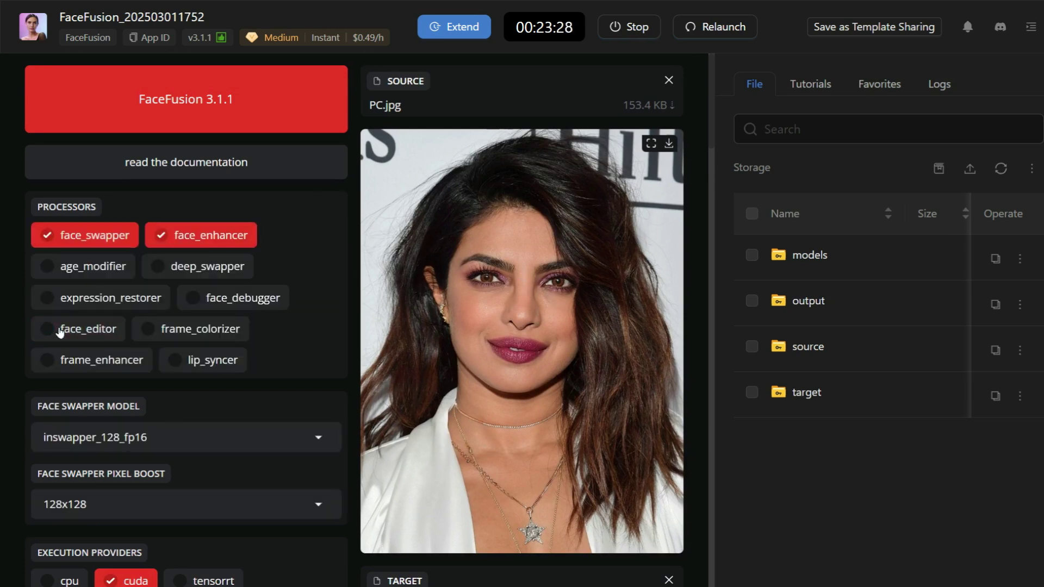
{"action": "scroll", "coordinate": [343, 290], "scroll_direction": "down", "scroll_amount": 14}
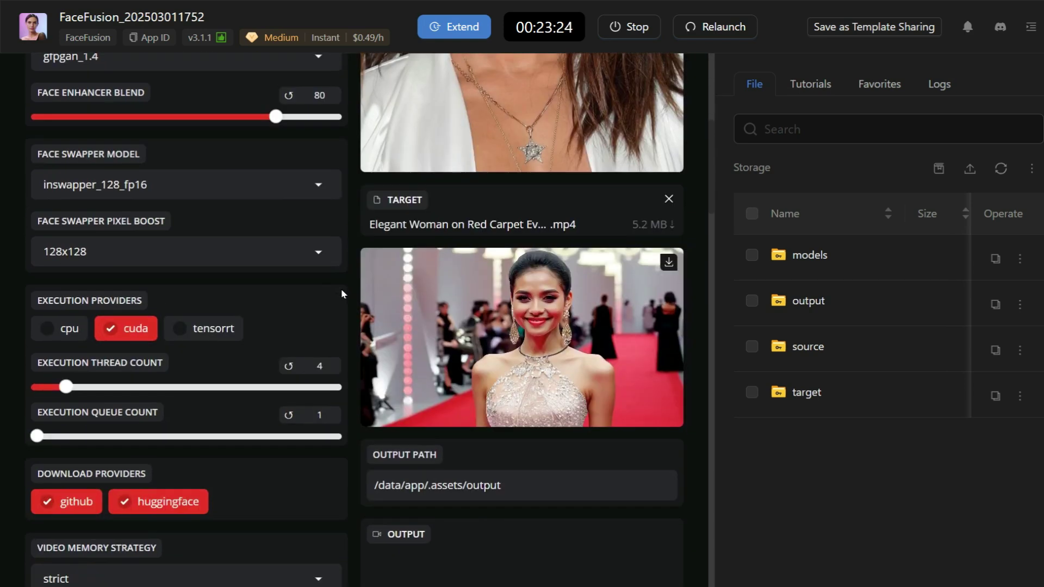
{"action": "scroll", "coordinate": [339, 295], "scroll_direction": "down", "scroll_amount": 7}
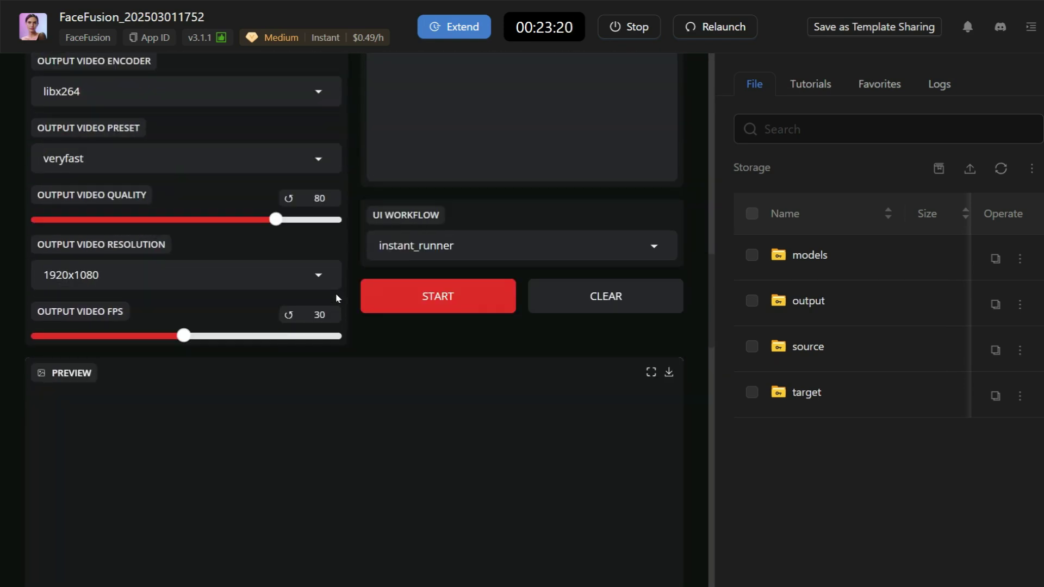
{"action": "scroll", "coordinate": [423, 397], "scroll_direction": "up", "scroll_amount": 2}
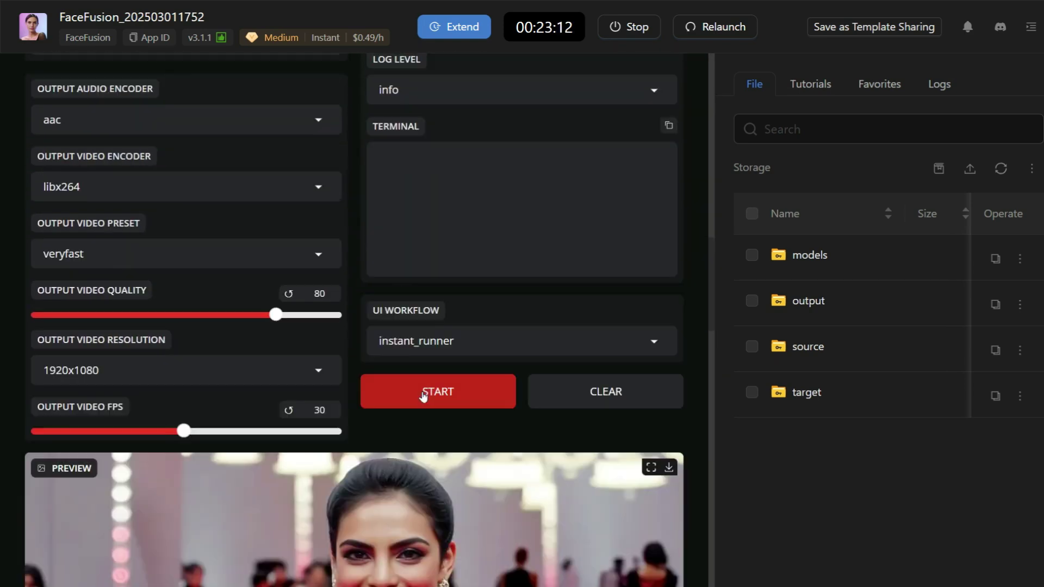
Render the red-carpet face swap and view the resulting output video
{"action": "left_click", "coordinate": [424, 396]}
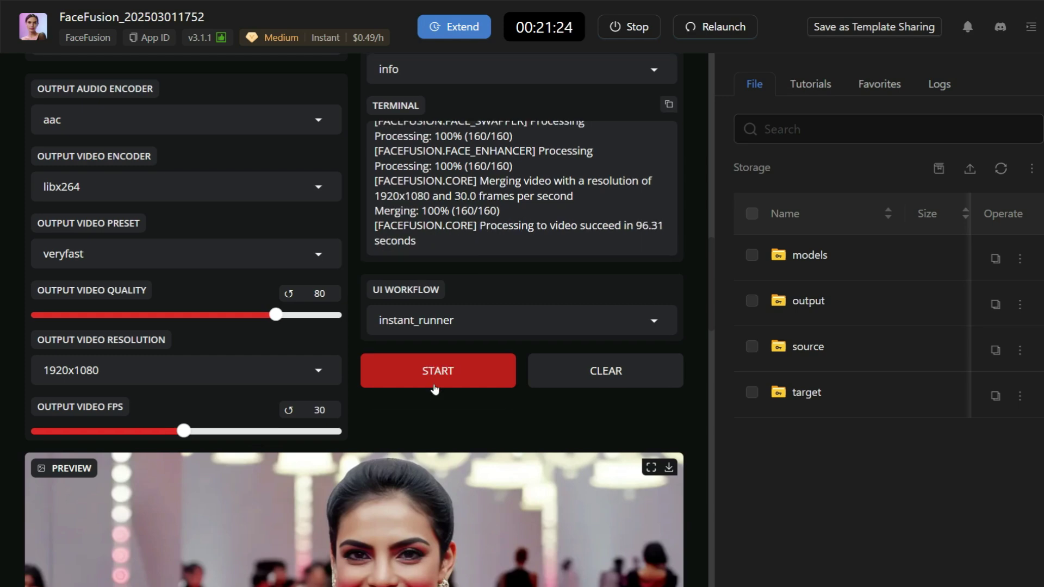
{"action": "scroll", "coordinate": [435, 388], "scroll_direction": "up", "scroll_amount": 3}
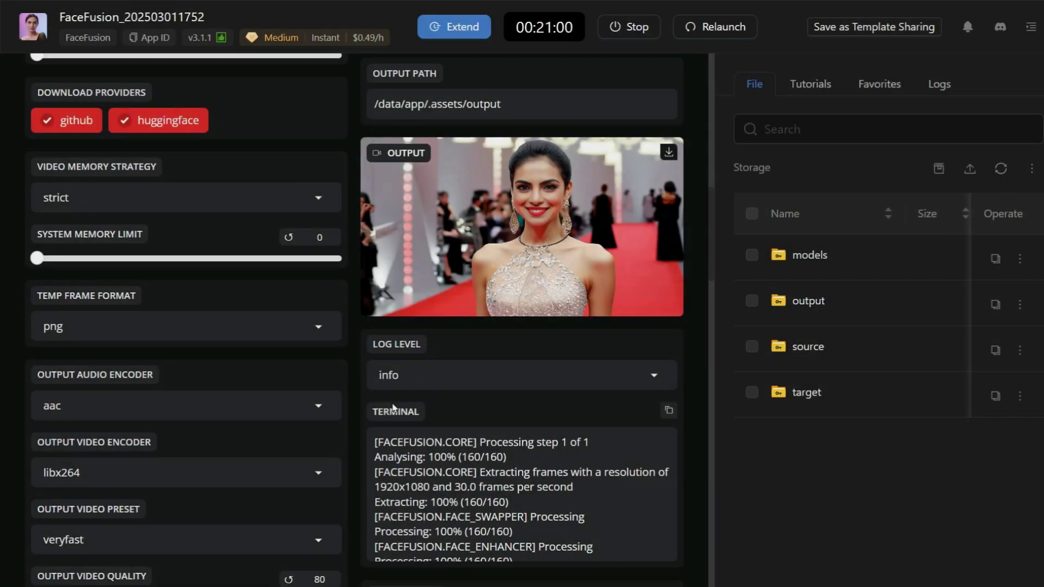